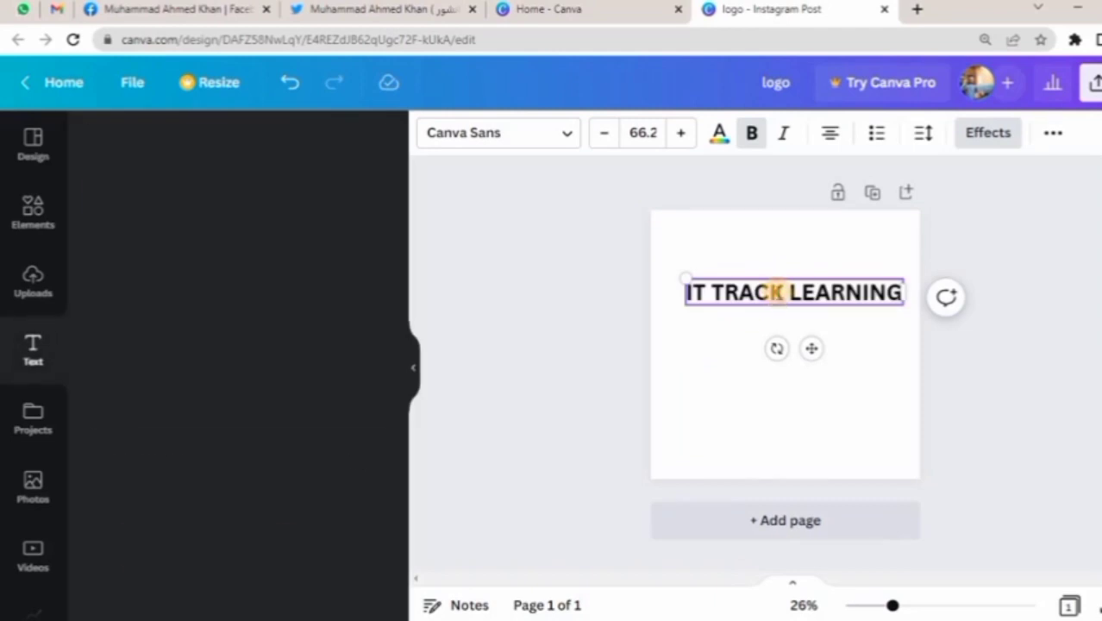
Remove the Lift effect from the IT TRACK LEARNING text by setting its effect style to None.
triple_click(777, 291)
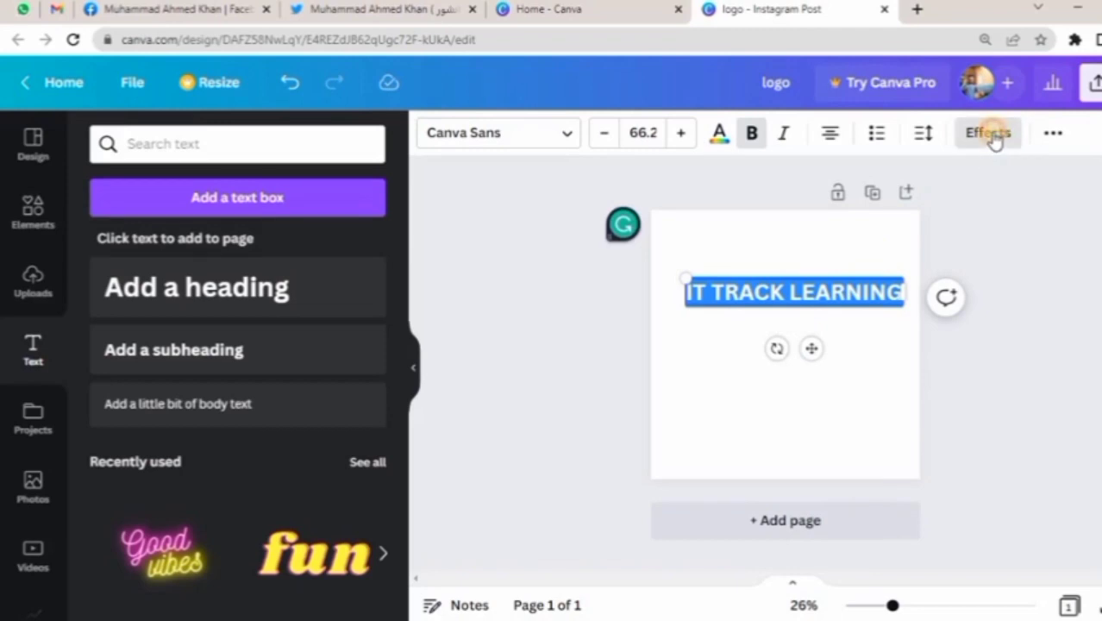
click(989, 136)
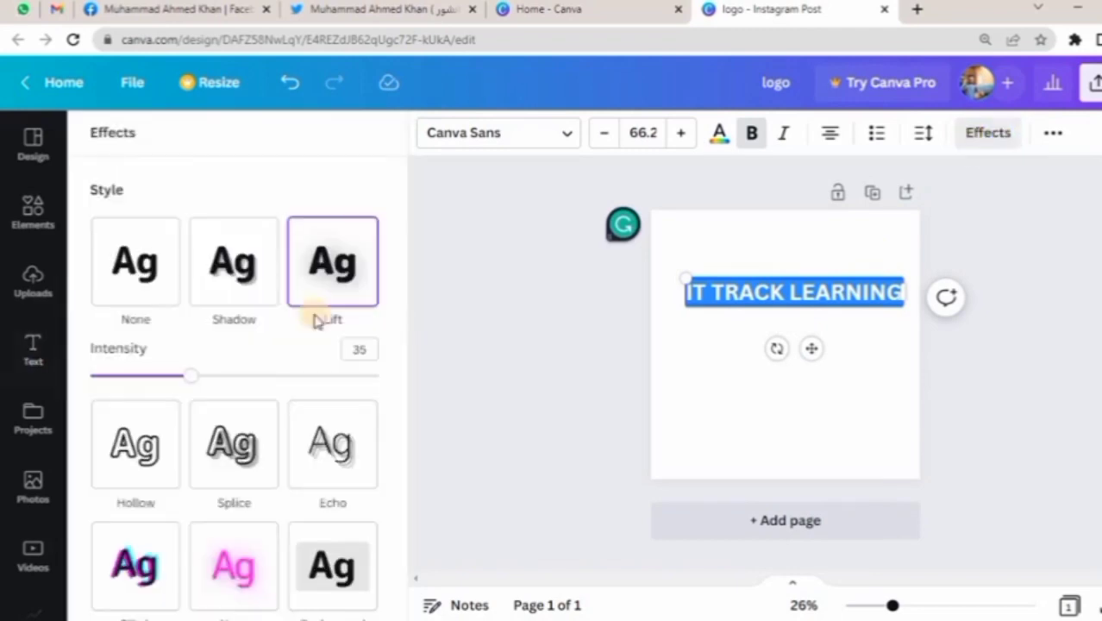
click(135, 259)
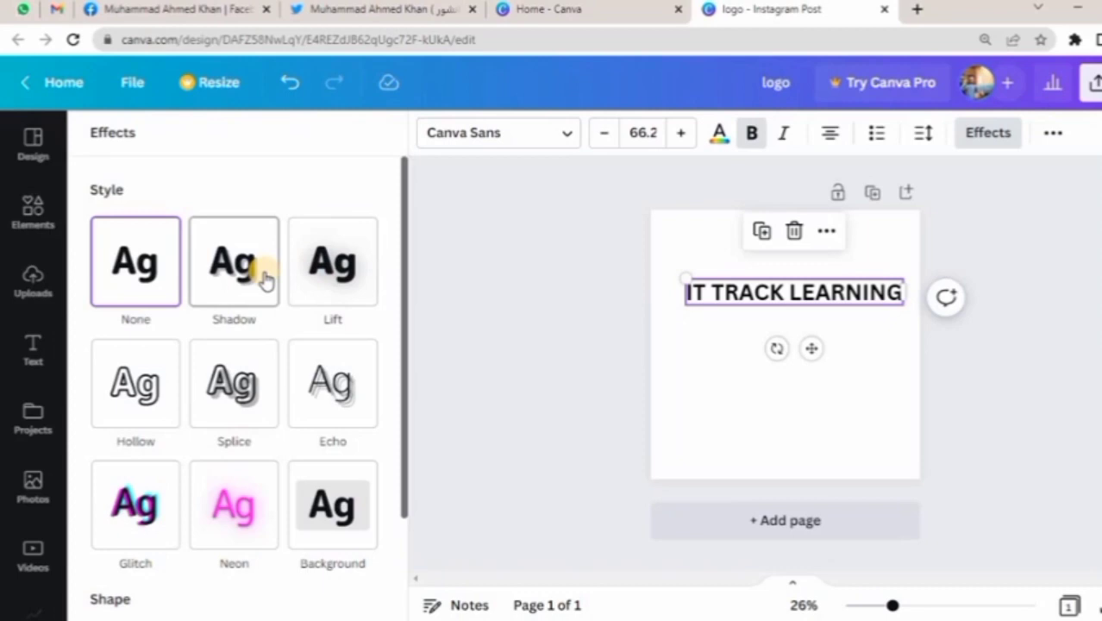
Try the Hollow effect and the Background effect on the IT TRACK LEARNING text.
click(160, 401)
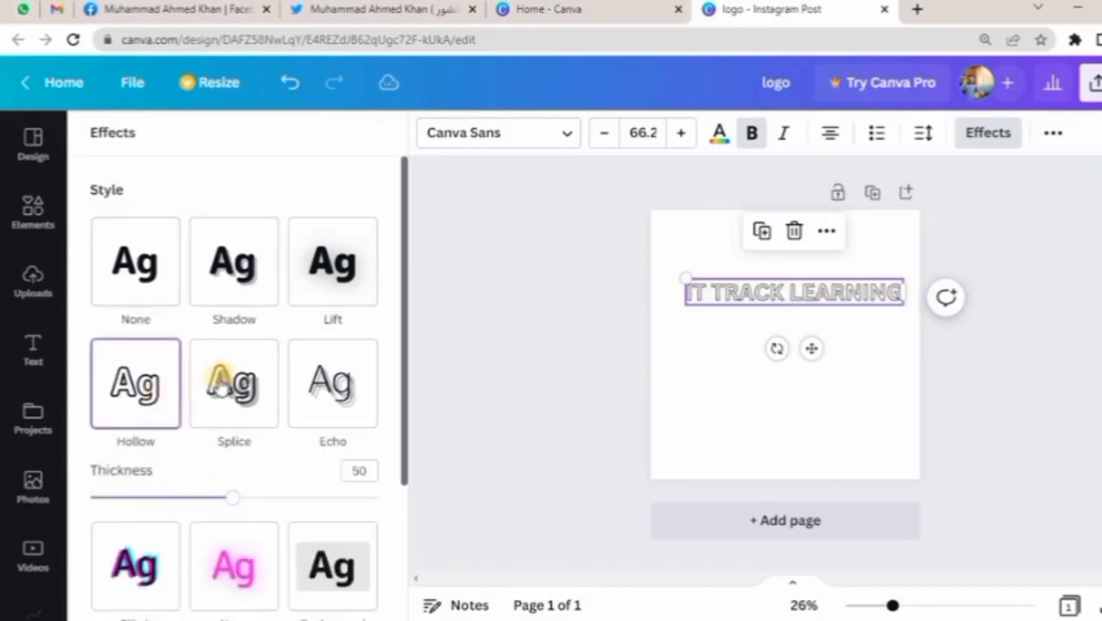
scroll(332, 388, down, 3)
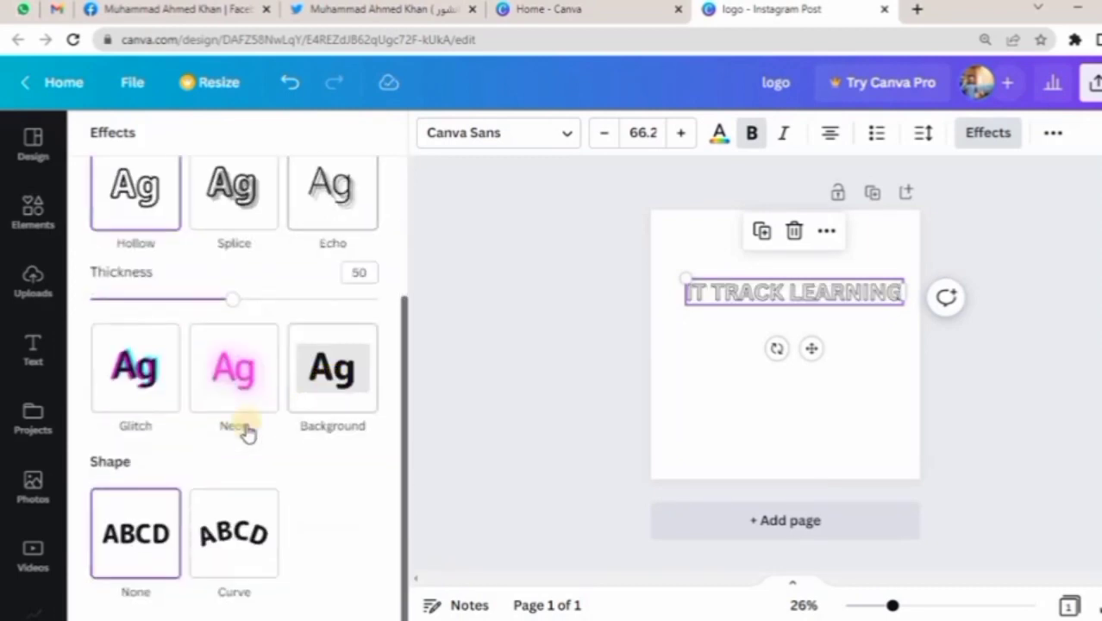
click(321, 379)
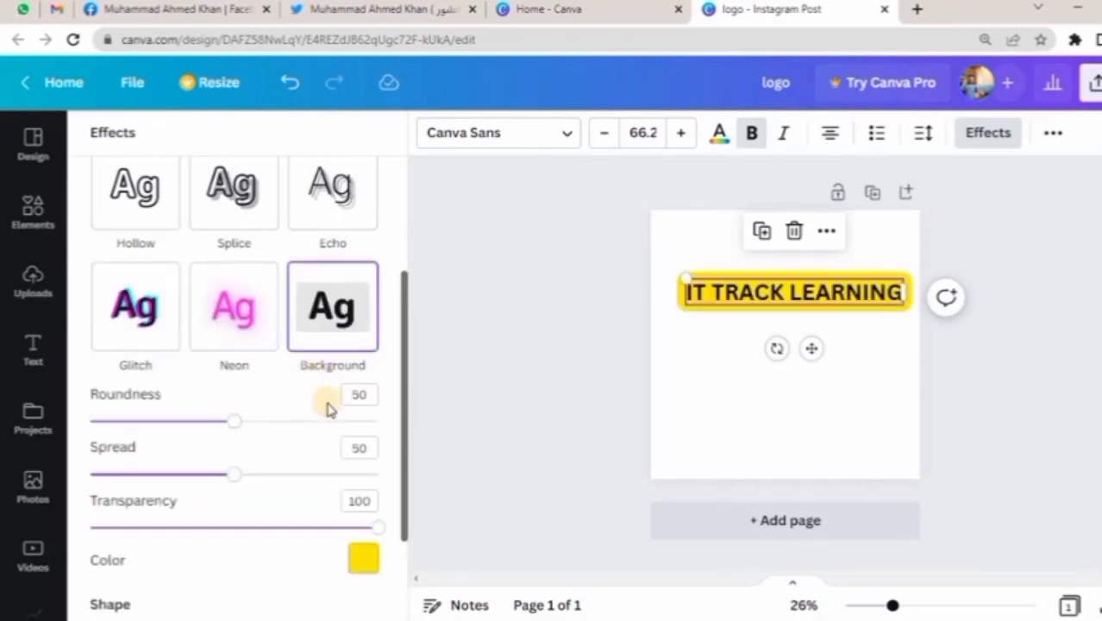
Try several colors for the text's Background effect, including blue, black, white and purple, and settle on light orange.
click(362, 562)
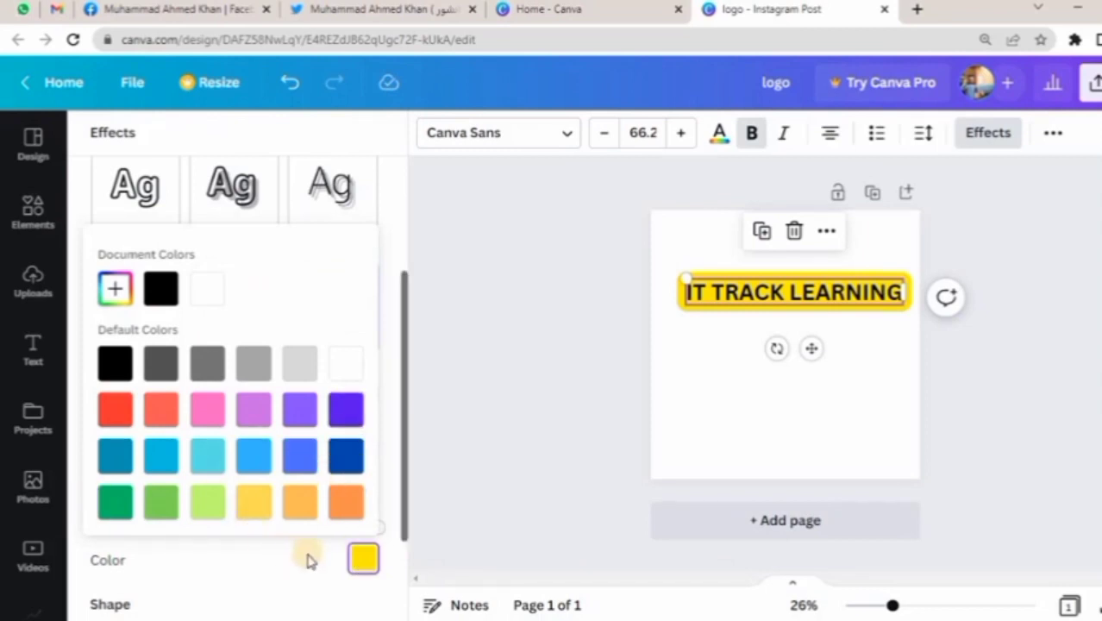
click(207, 456)
click(255, 456)
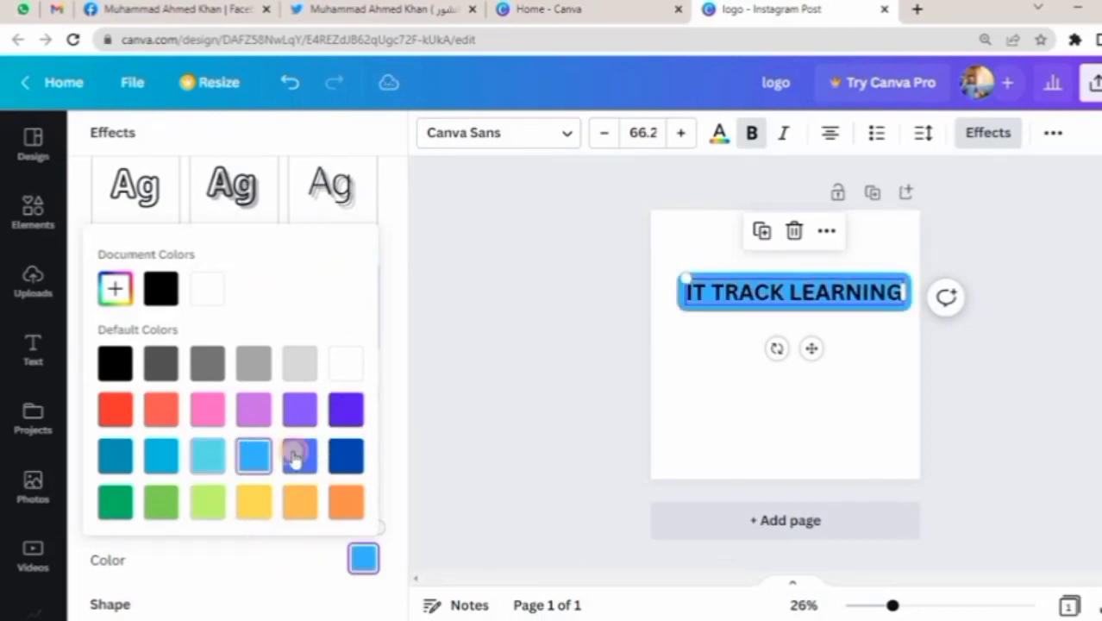
click(161, 288)
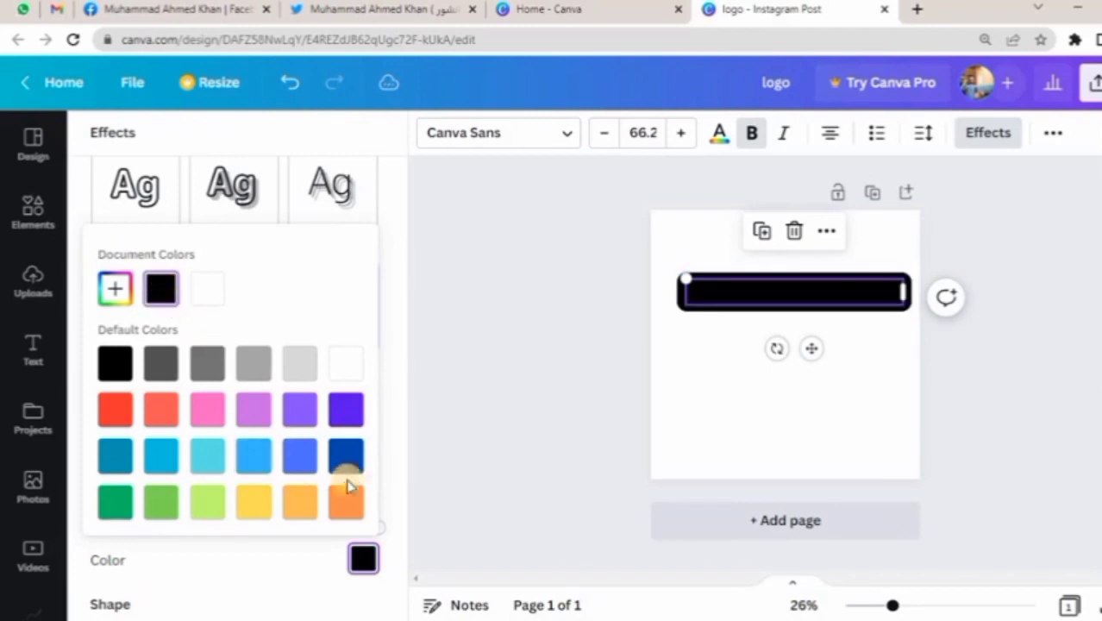
click(344, 371)
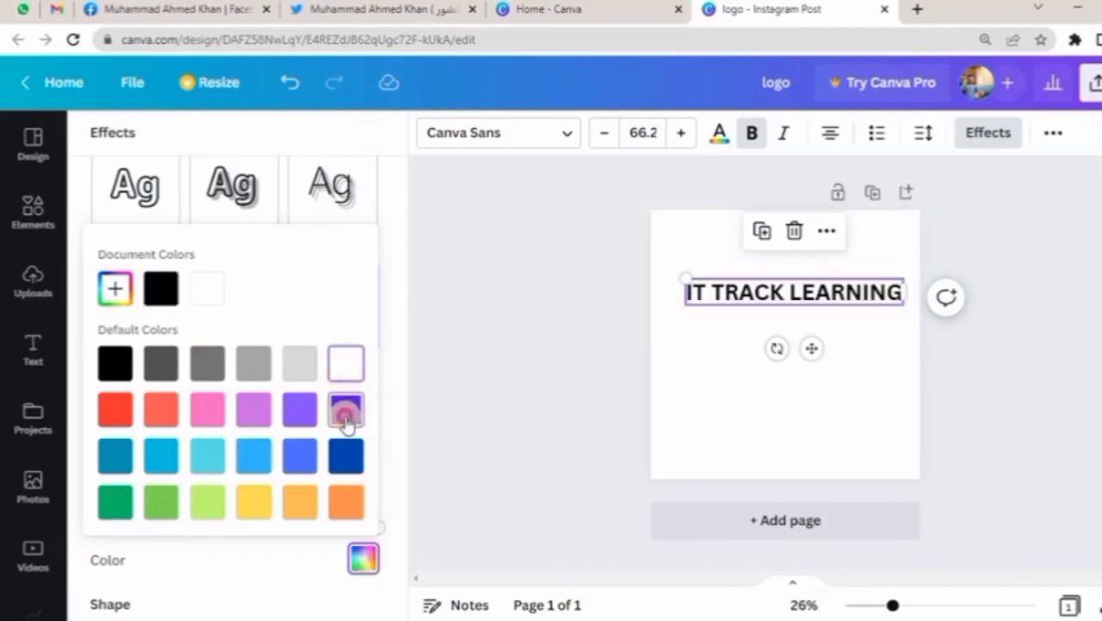
click(346, 408)
click(288, 509)
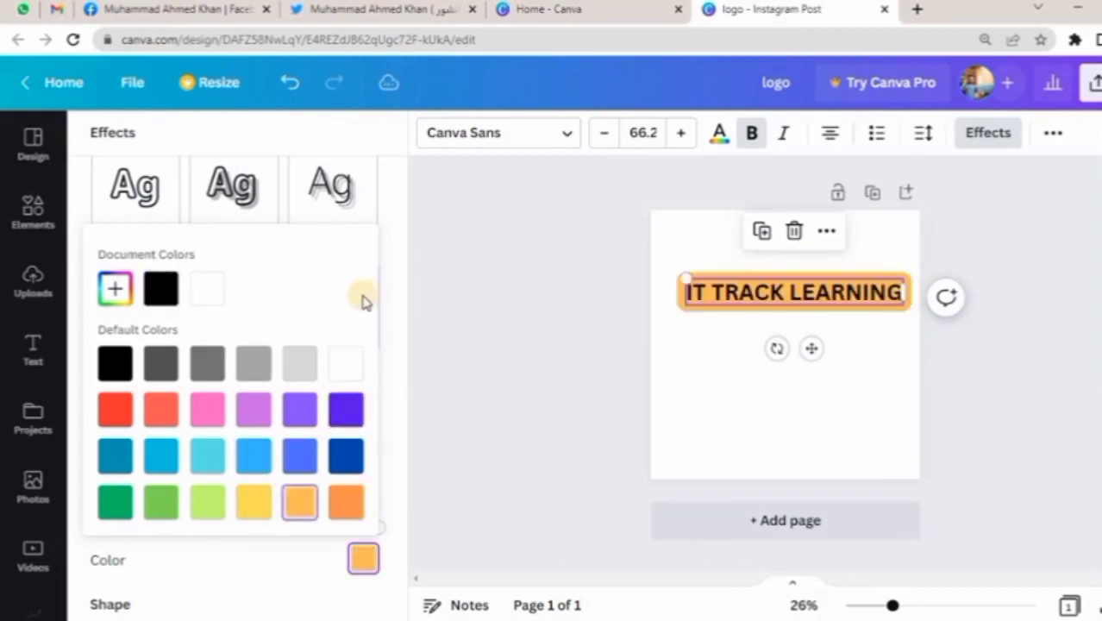
click(393, 273)
scroll(362, 294, up, 3)
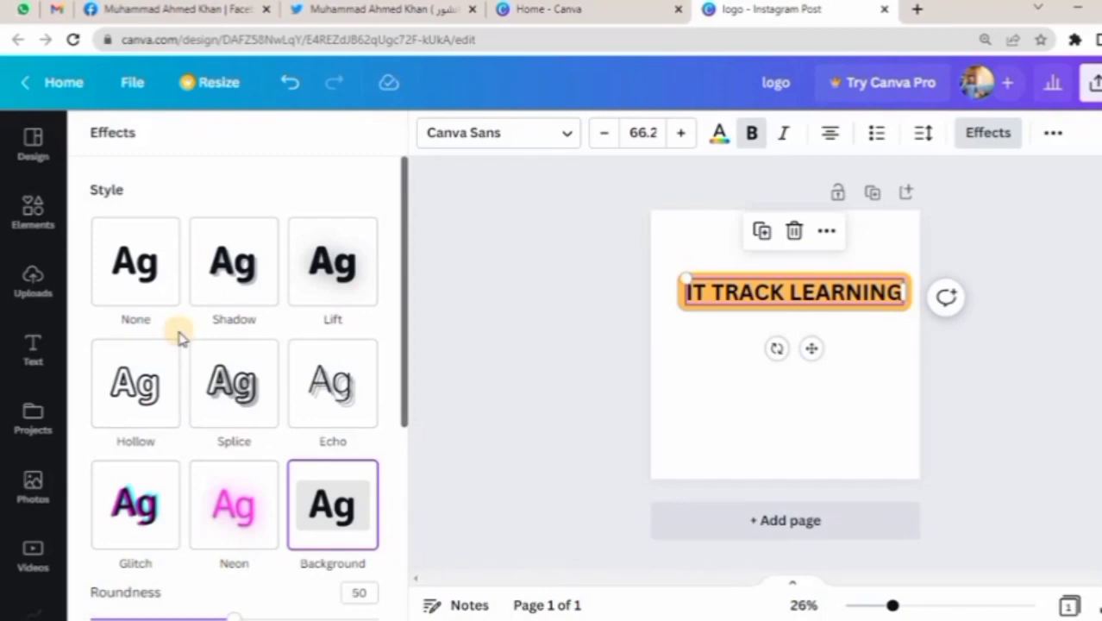
Try the Splice effect on the IT TRACK LEARNING text.
key(ctrl+1)
click(726, 10)
click(224, 401)
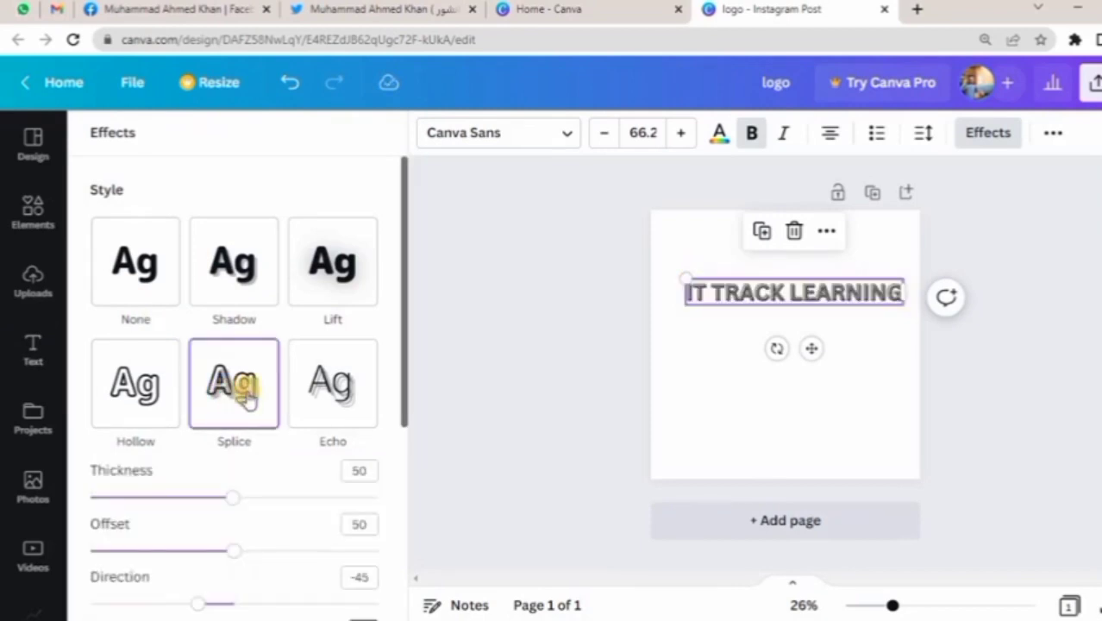
Try the Shadow effect on the text with offset 39, direction 180 and blur 59.
click(225, 263)
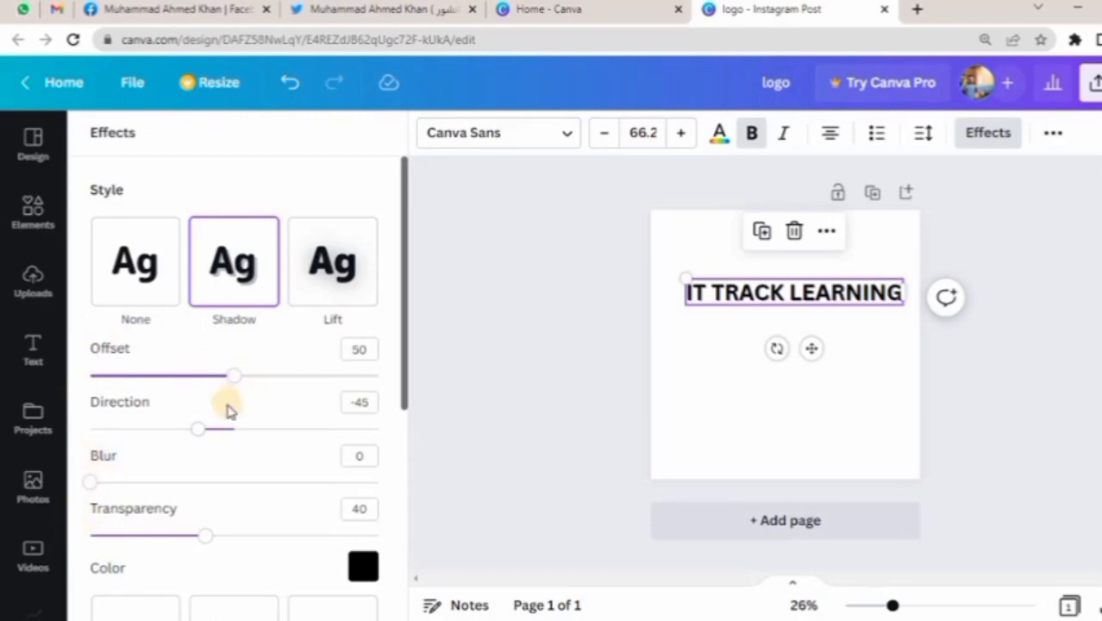
drag(216, 434, 178, 436)
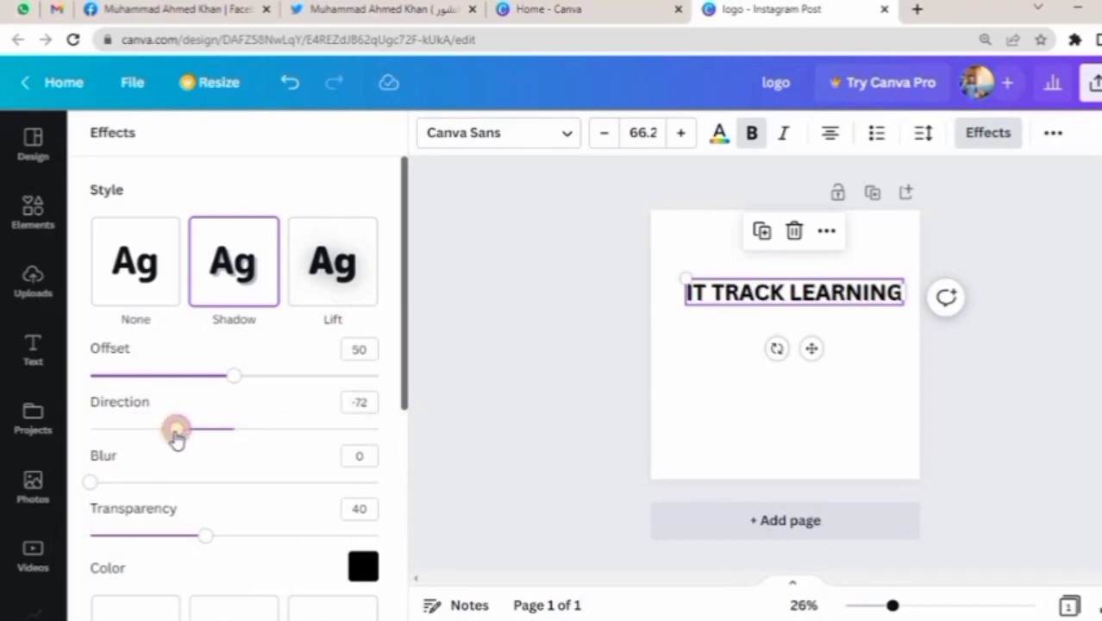
drag(177, 438, 376, 426)
drag(236, 377, 203, 377)
drag(177, 479, 260, 482)
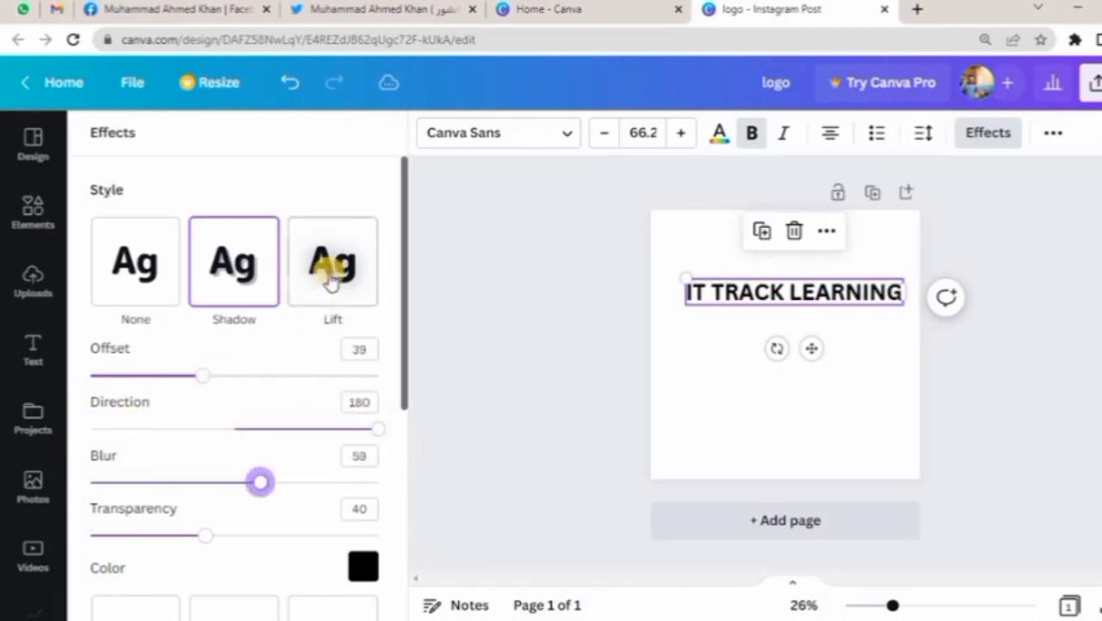
Try the Lift effect at intensity 100 and the Hollow effect at thickness 49 on the text.
click(304, 312)
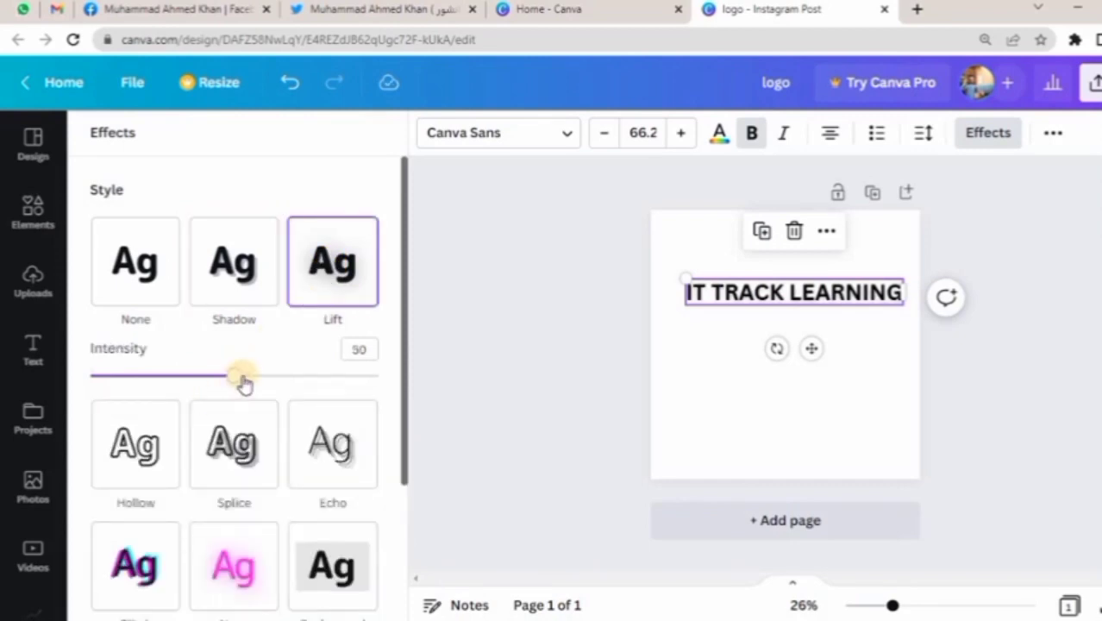
drag(244, 384, 406, 374)
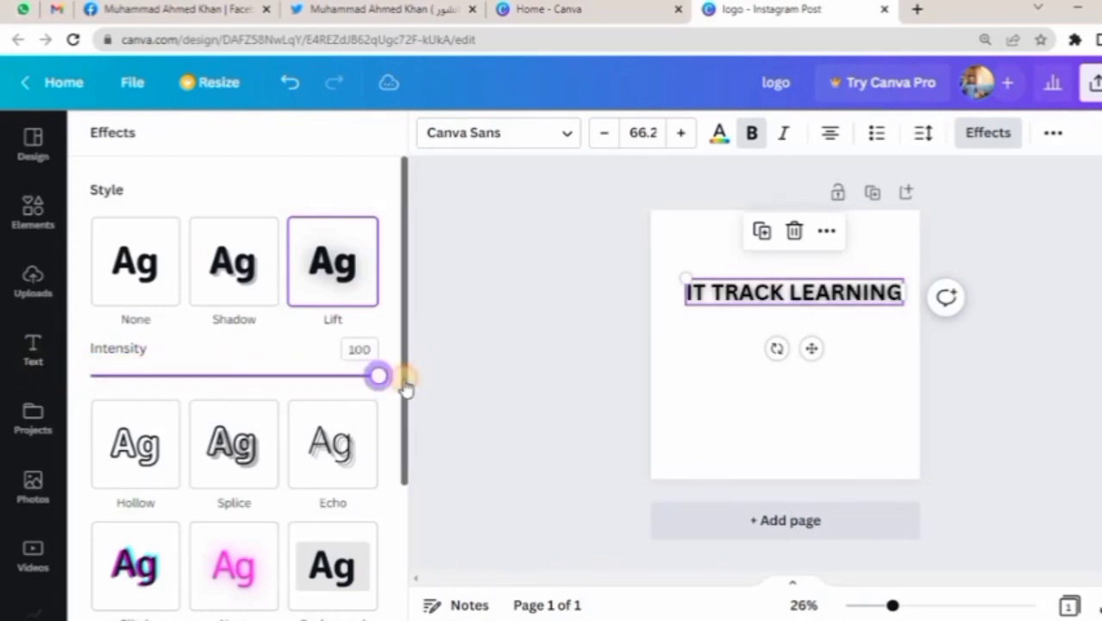
click(146, 456)
scroll(151, 444, down, 3)
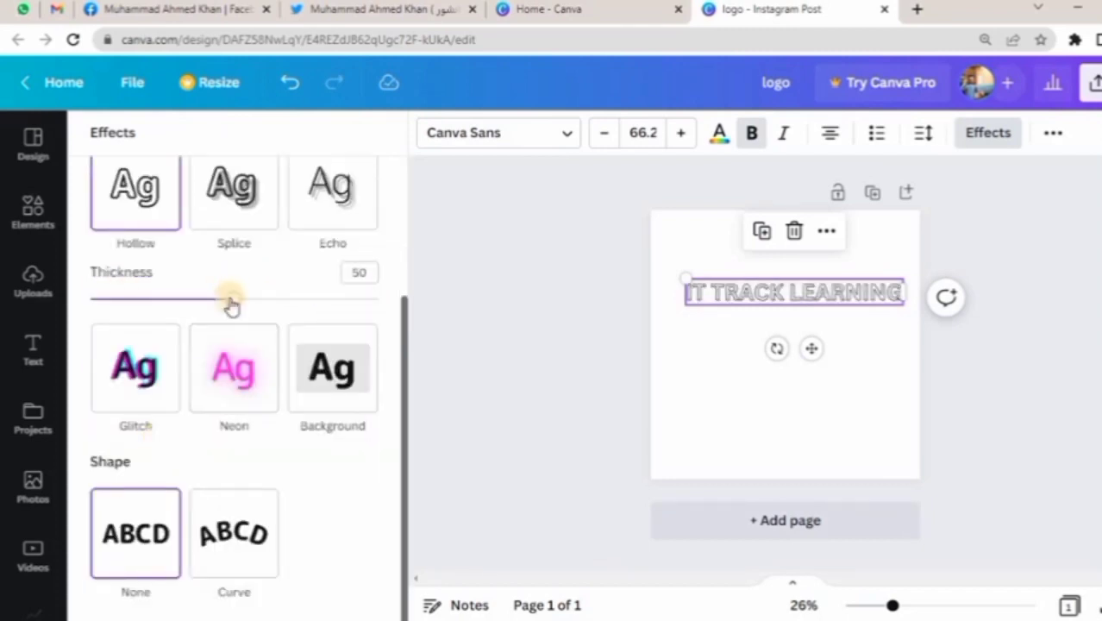
click(319, 299)
drag(393, 312, 34, 289)
drag(151, 291, 229, 299)
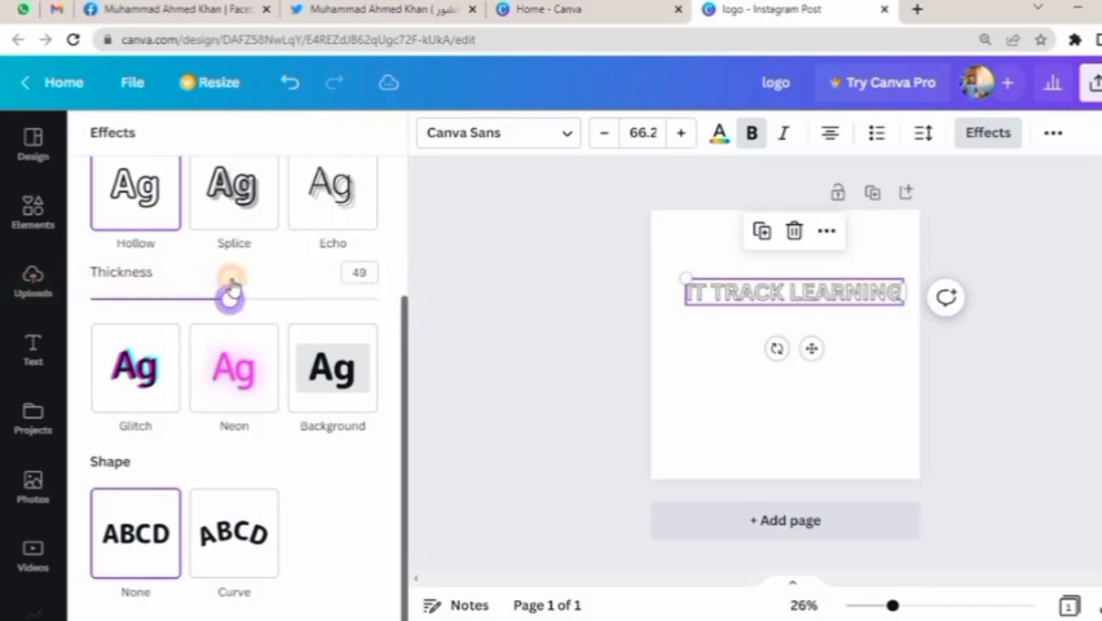
Try the Splice effect on the text with thickness 51 and offset 61.
click(231, 195)
mouse_move(231, 303)
mouse_down()
mouse_move(403, 291)
mouse_move(237, 290)
mouse_move(235, 299)
mouse_up()
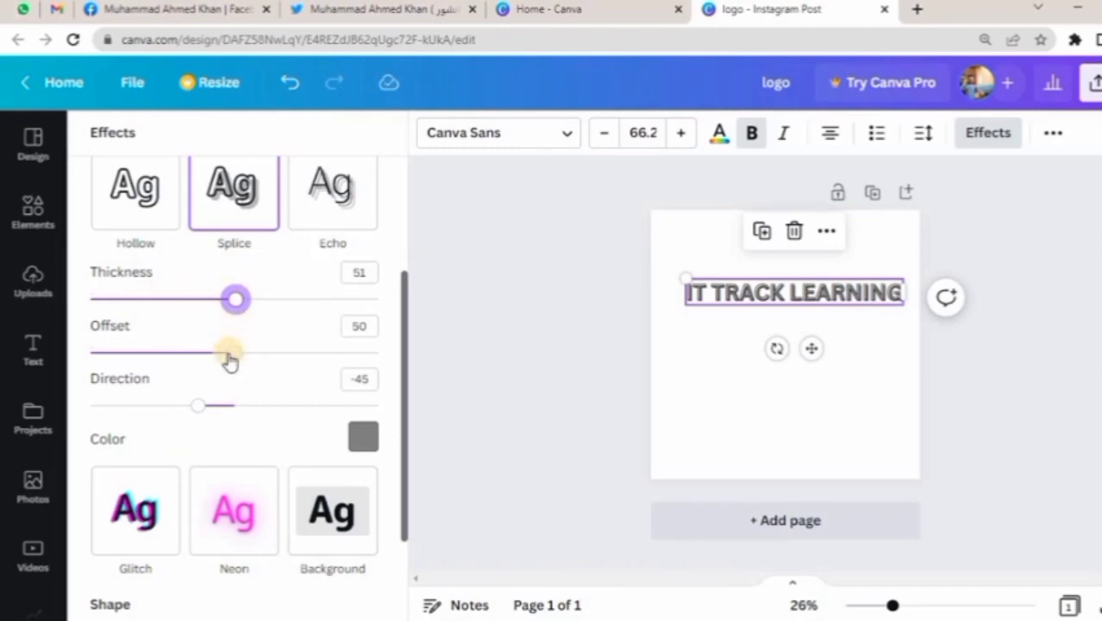
click(233, 353)
drag(312, 360, 259, 360)
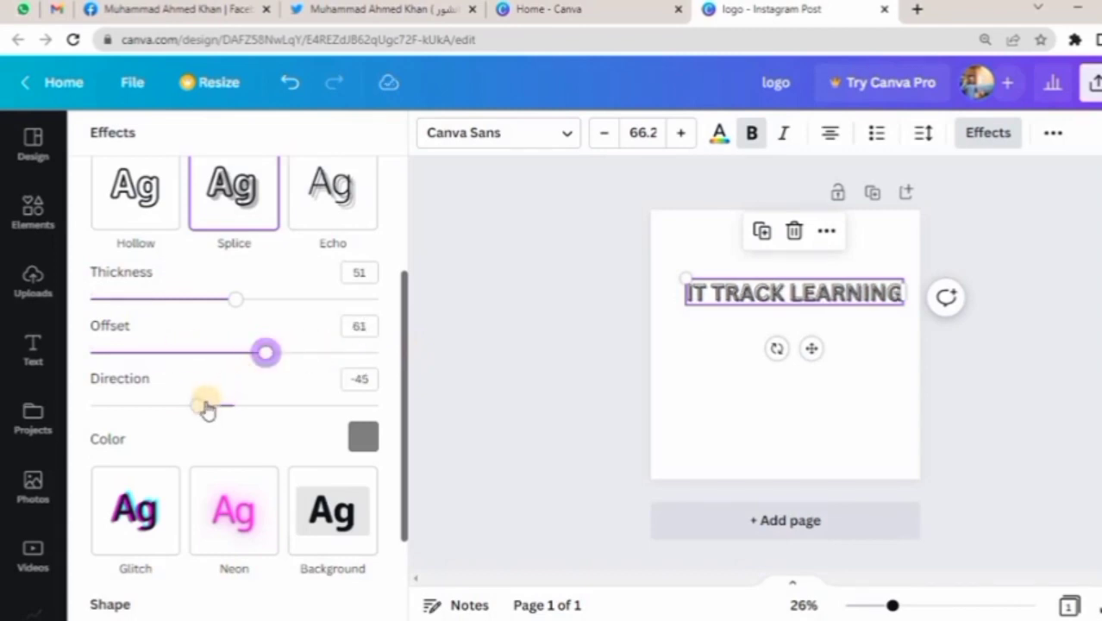
Set the Splice effect's color to orange.
click(362, 439)
click(345, 383)
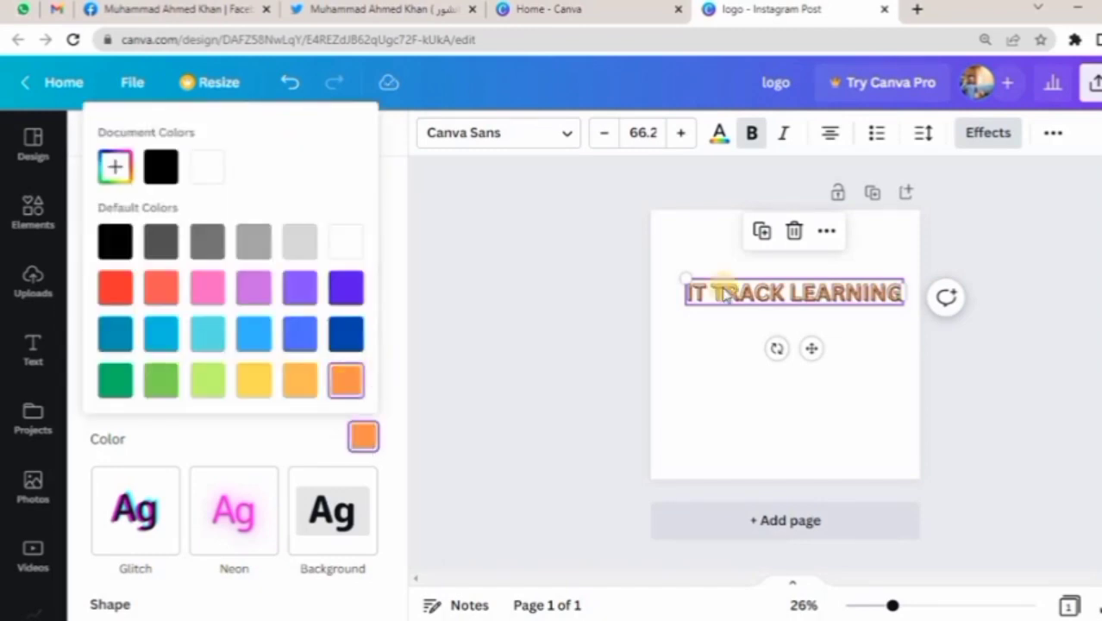
click(312, 458)
scroll(260, 323, down, 2)
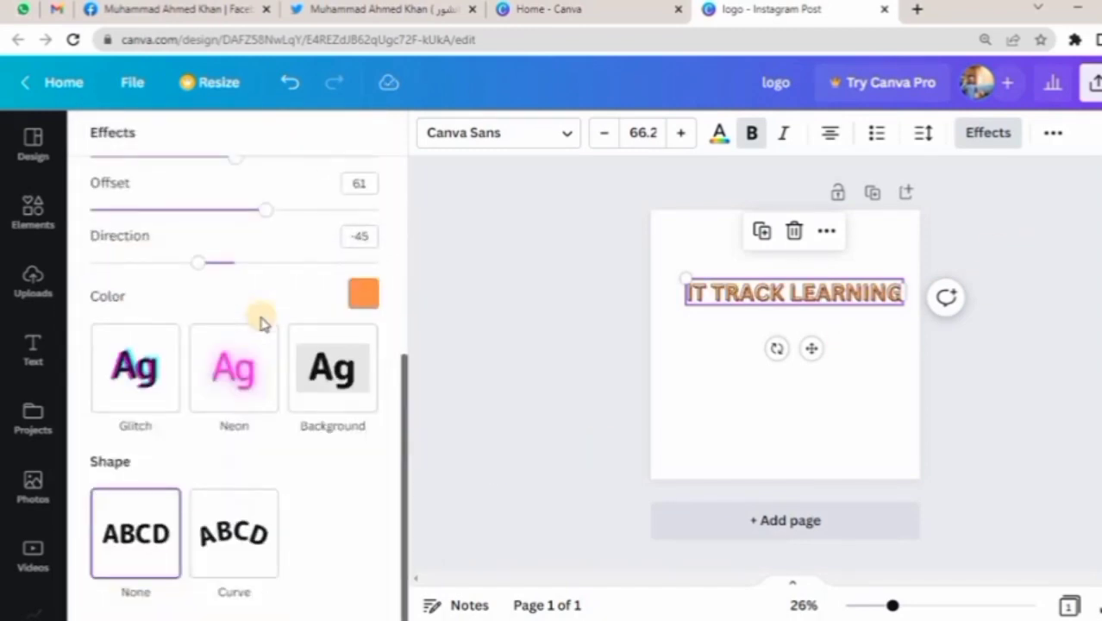
Try the Glitch effect on the text with offset 1 and direction 180.
scroll(309, 460, up, 3)
scroll(259, 406, down, 3)
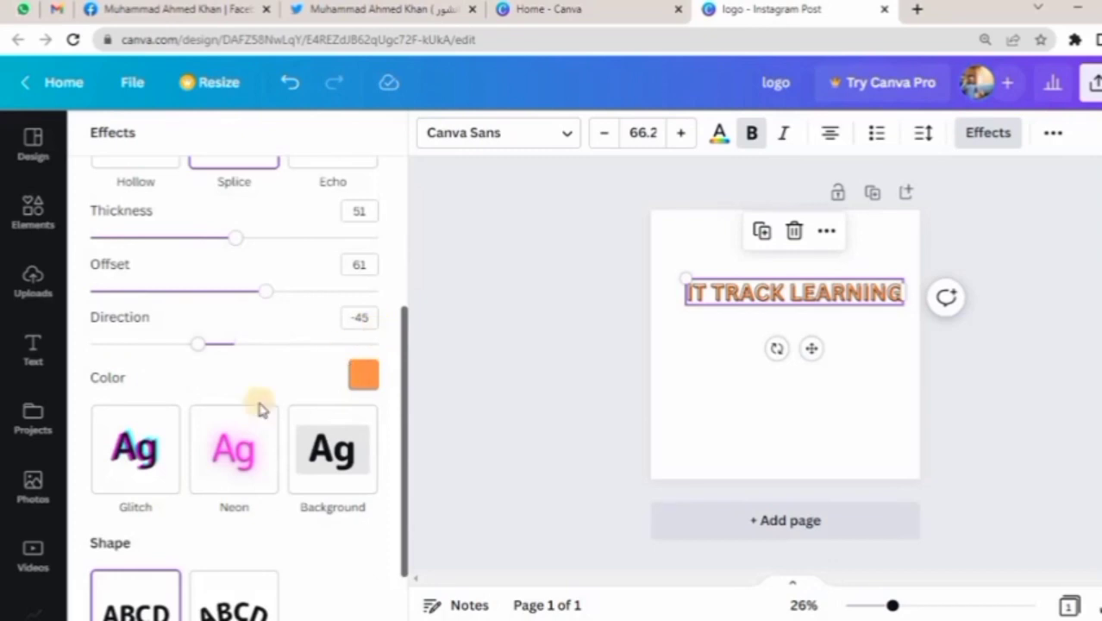
click(144, 452)
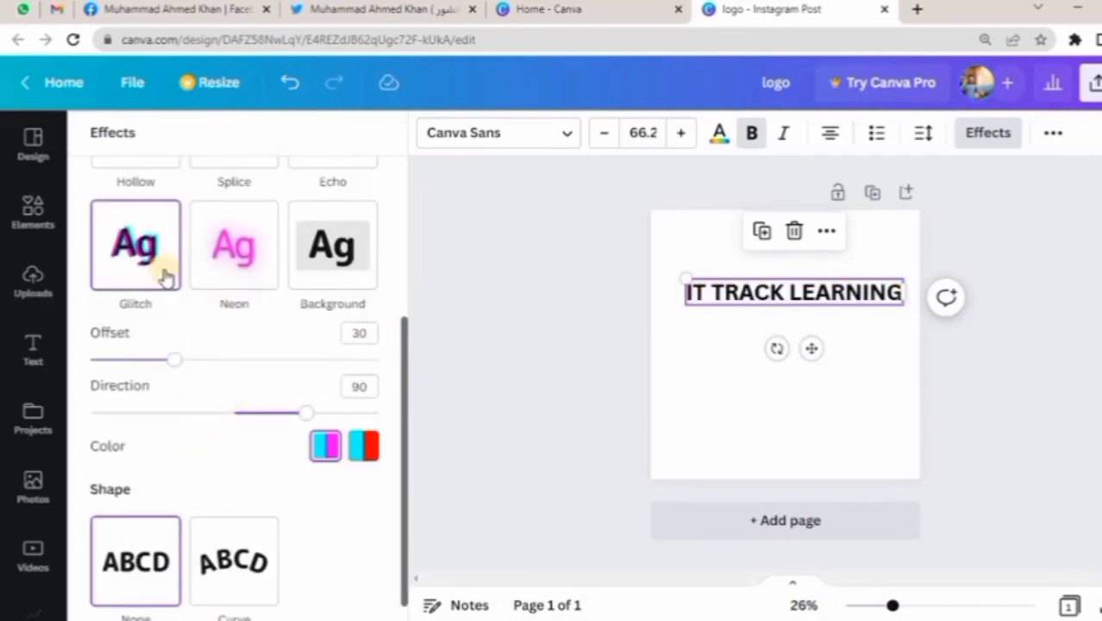
drag(173, 361, 87, 377)
drag(297, 417, 438, 439)
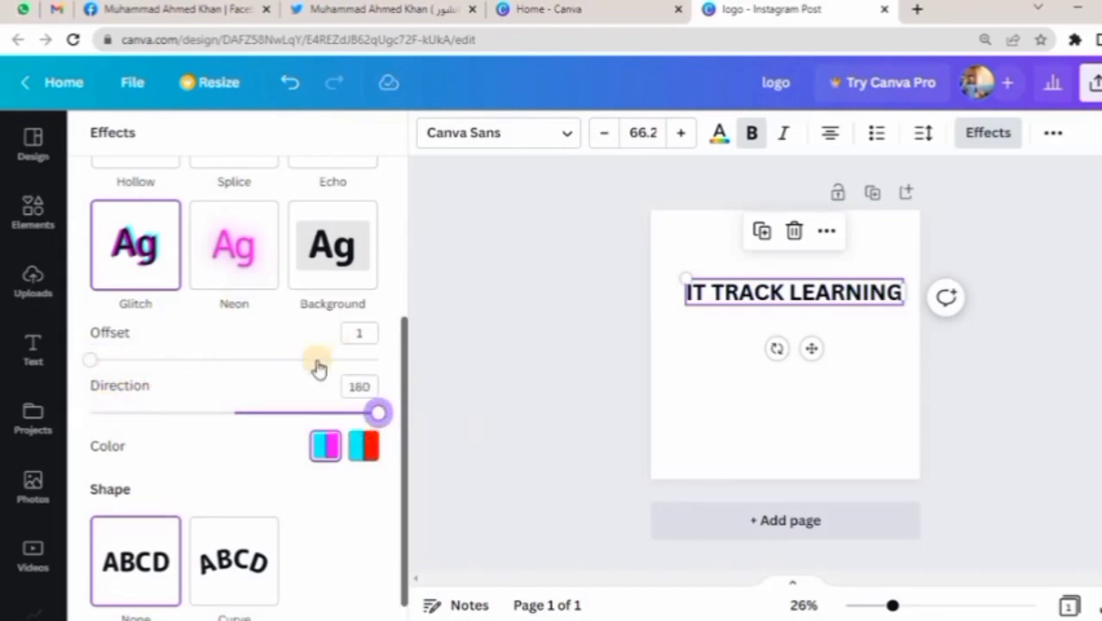
Try the Background effect on the text with roundness 45, spread 47 and transparency 100.
click(325, 275)
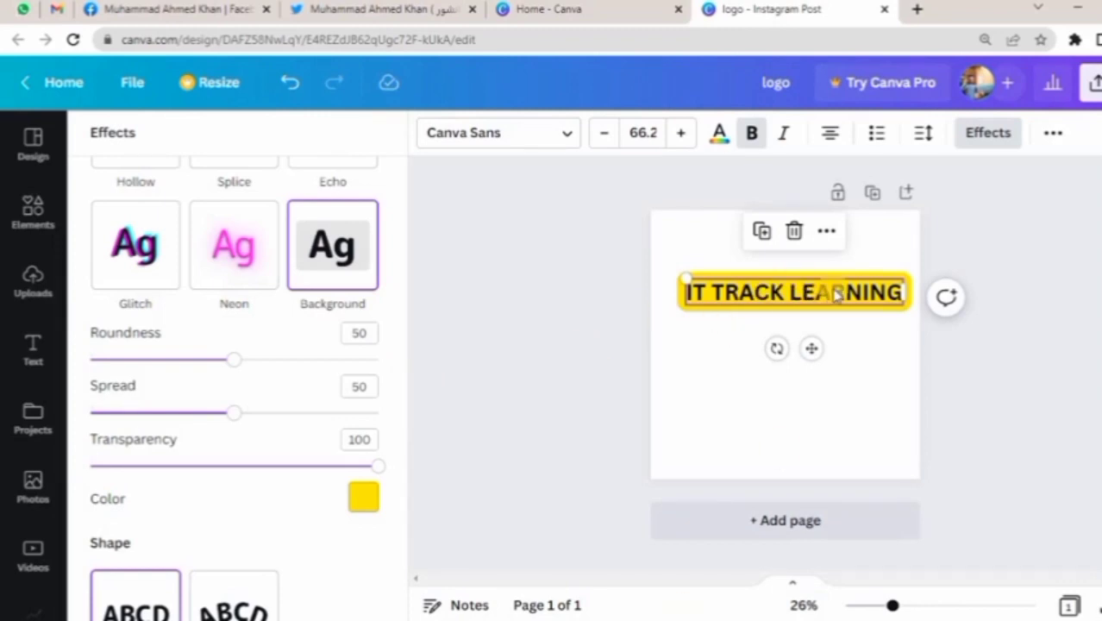
drag(234, 358, 685, 269)
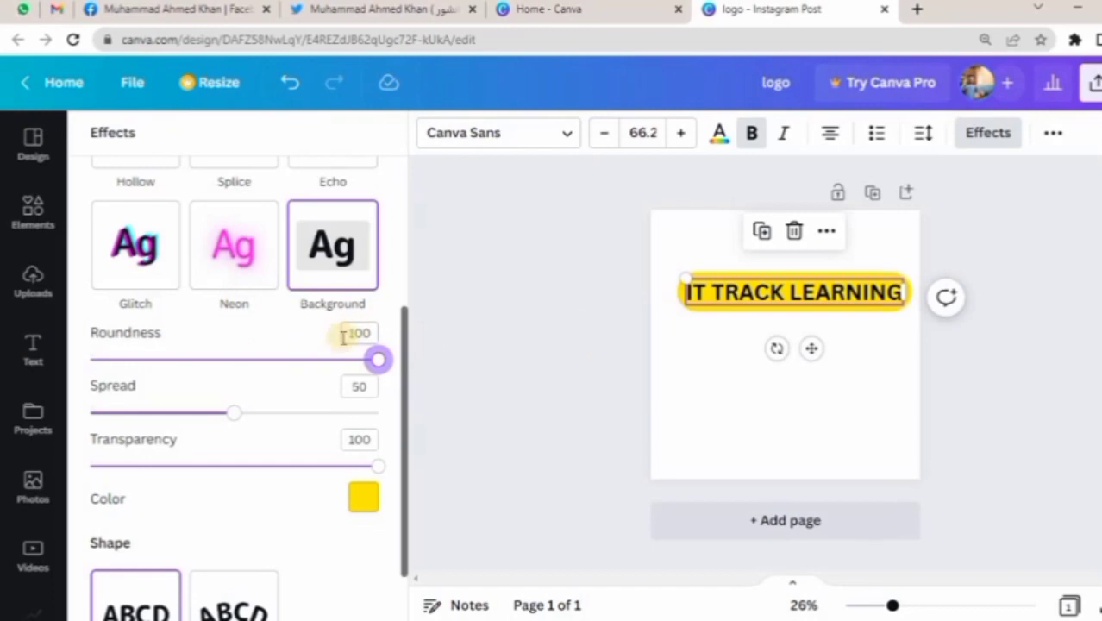
drag(320, 362, 221, 360)
drag(240, 414, 562, 416)
drag(493, 415, 225, 413)
drag(194, 463, 623, 478)
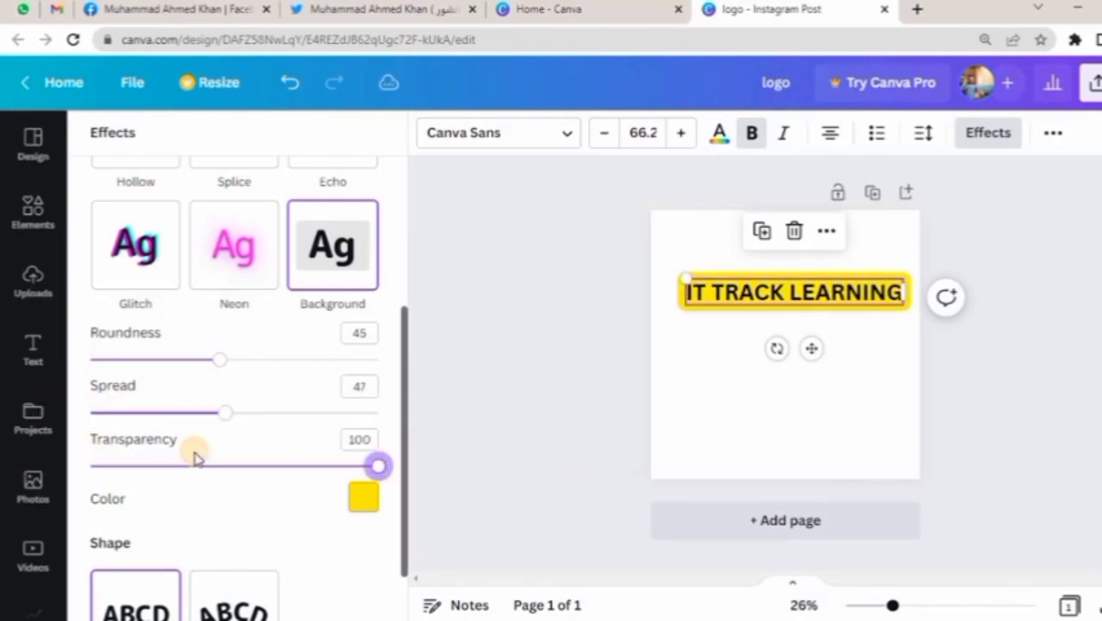
drag(248, 466, 488, 456)
Remove the Background effect from the text by setting the effect style back to None.
scroll(286, 432, down, 1)
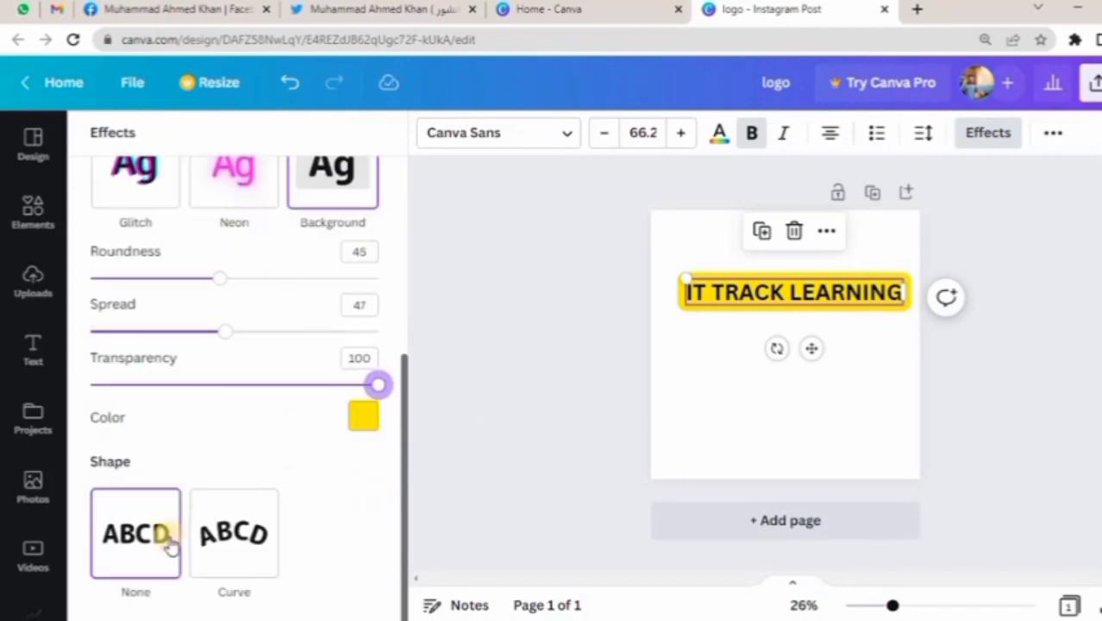
scroll(251, 392, up, 4)
click(135, 261)
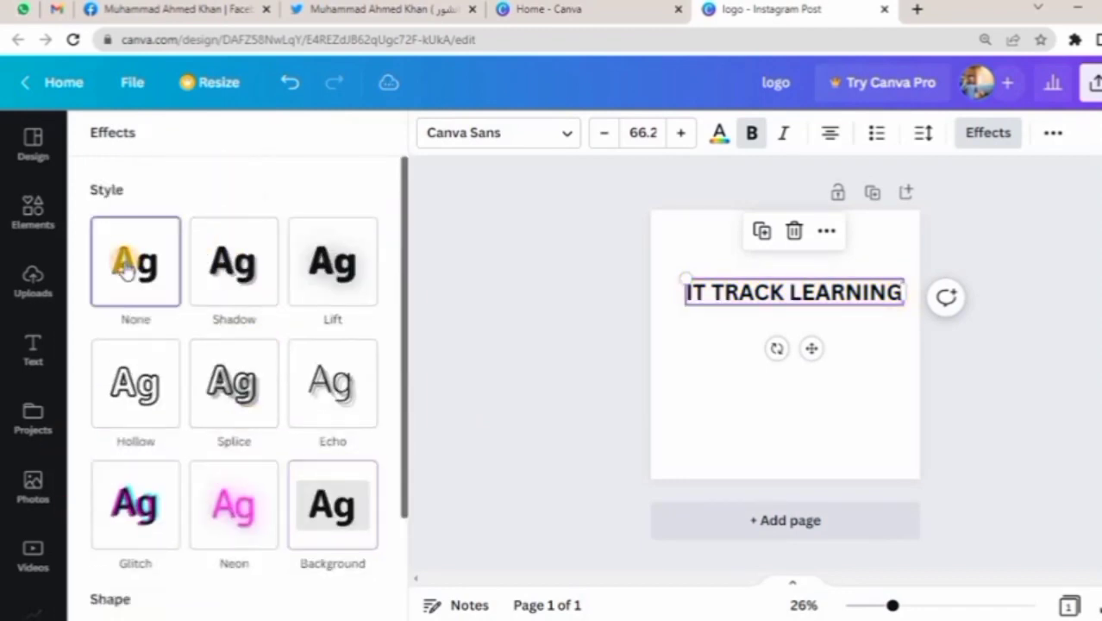
Try the Shadow effect on the text once more and return the style to None.
scroll(302, 310, down, 2)
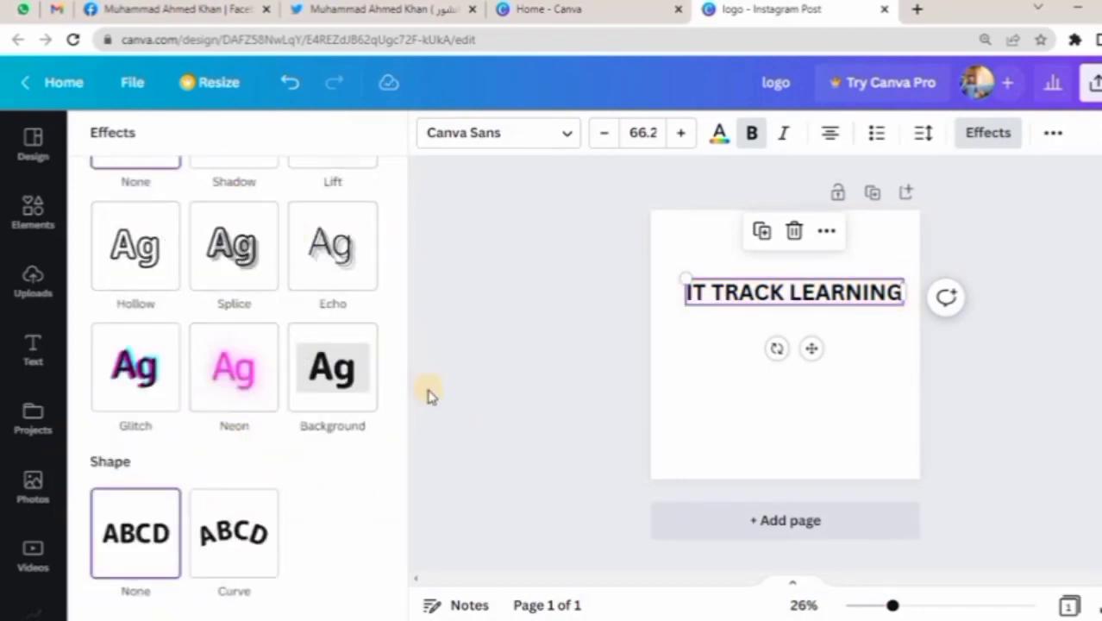
scroll(401, 377, up, 1)
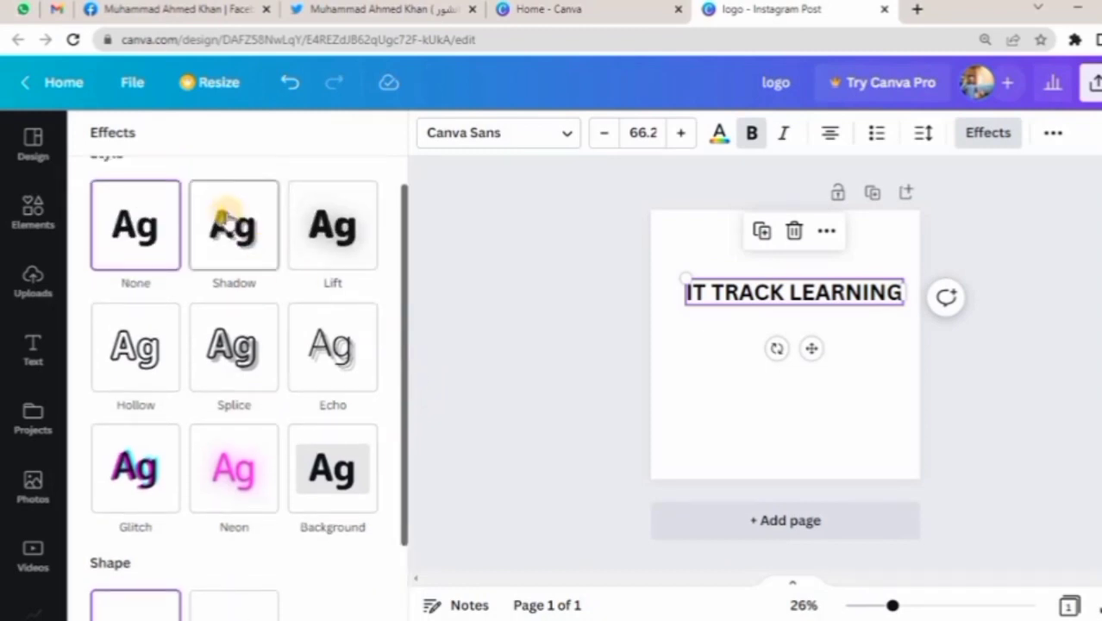
click(252, 248)
click(141, 229)
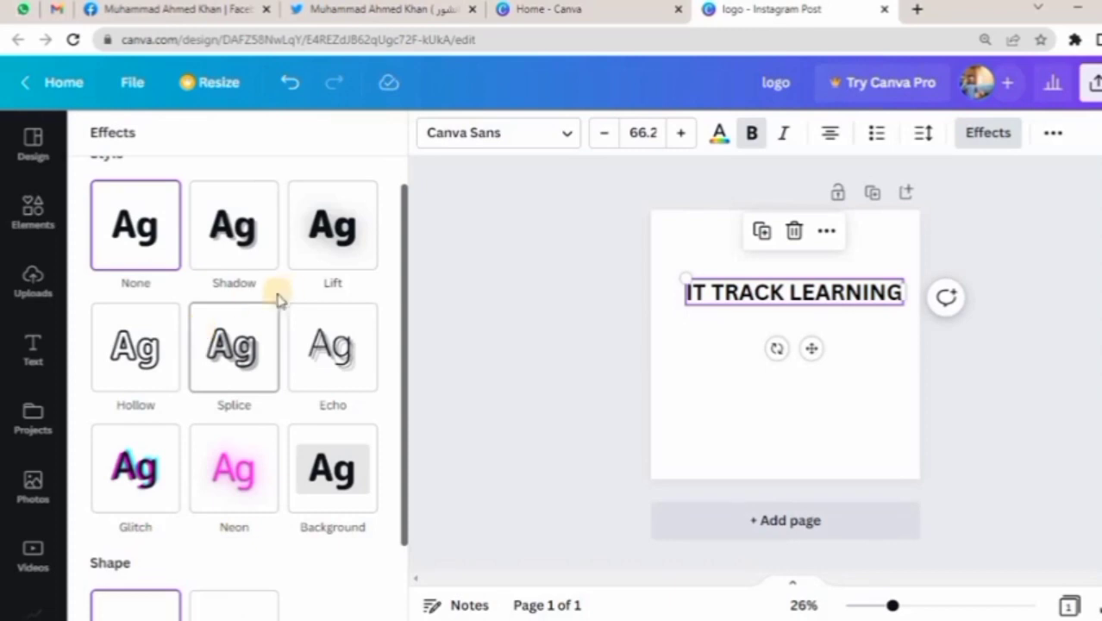
Try the Curve shape on the IT TRACK LEARNING text and return the shape to None.
scroll(383, 247, down, 1)
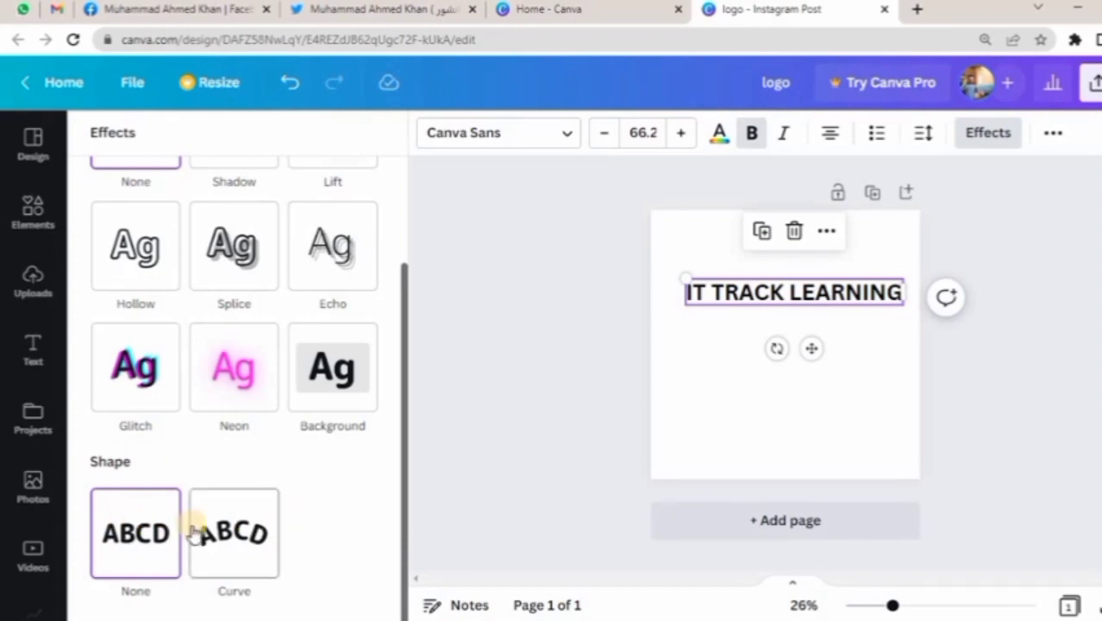
click(239, 556)
click(149, 545)
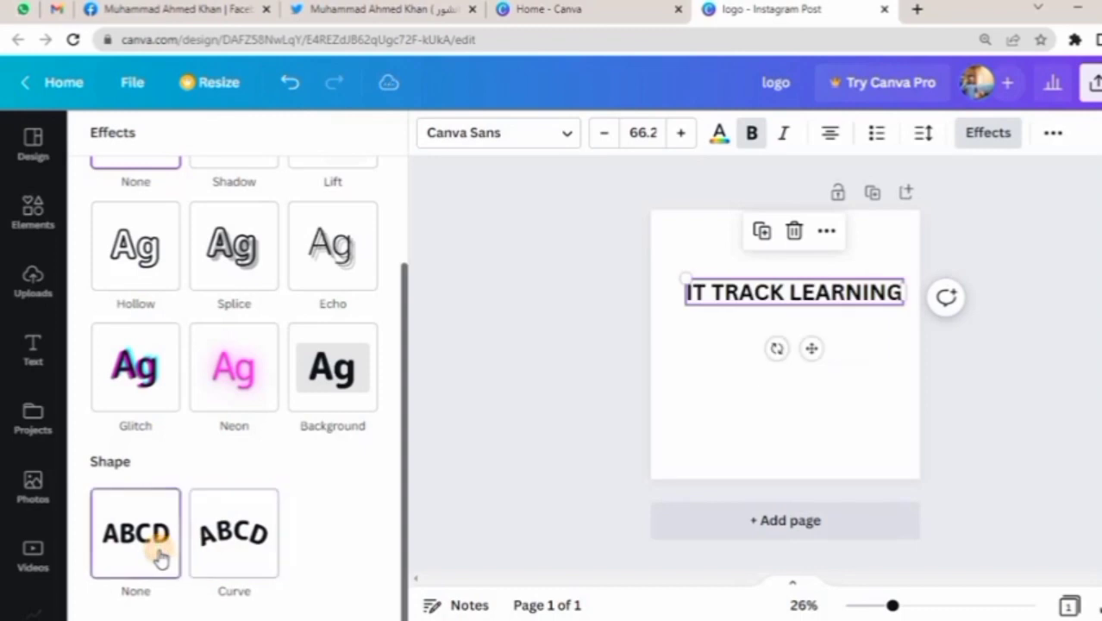
click(245, 526)
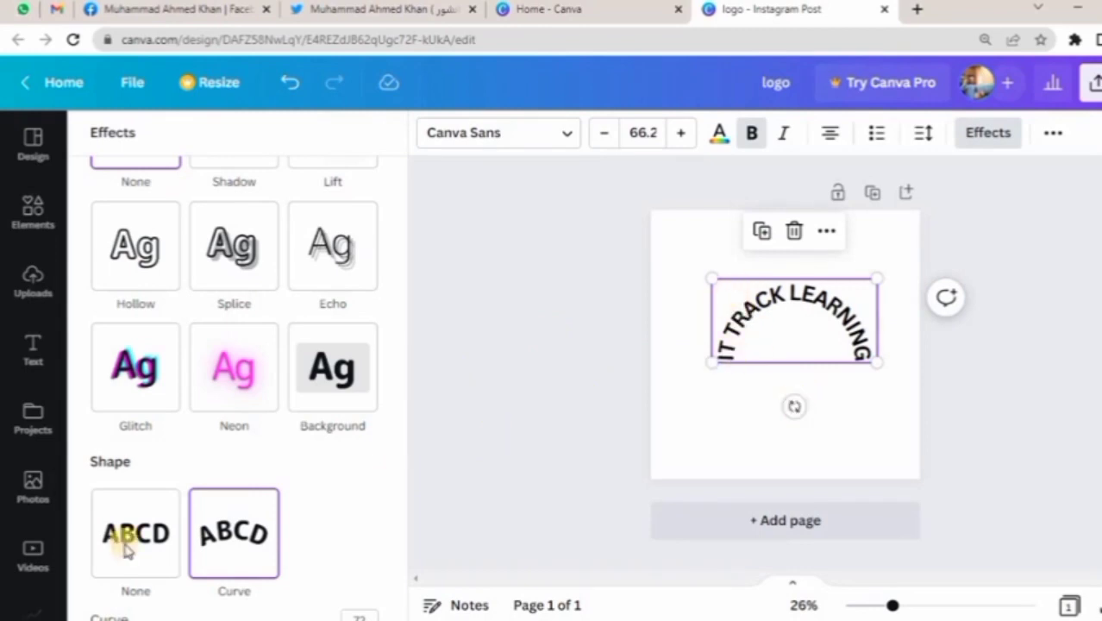
click(158, 552)
scroll(207, 352, up, 3)
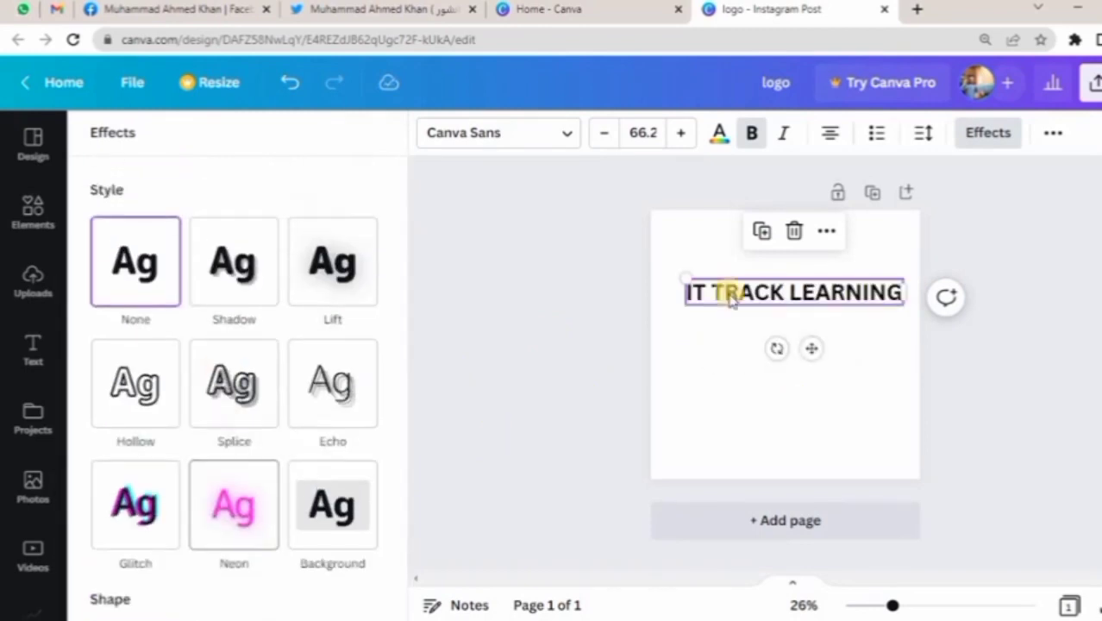
Select all of the IT TRACK LEARNING text and reopen its effect settings.
triple_click(862, 292)
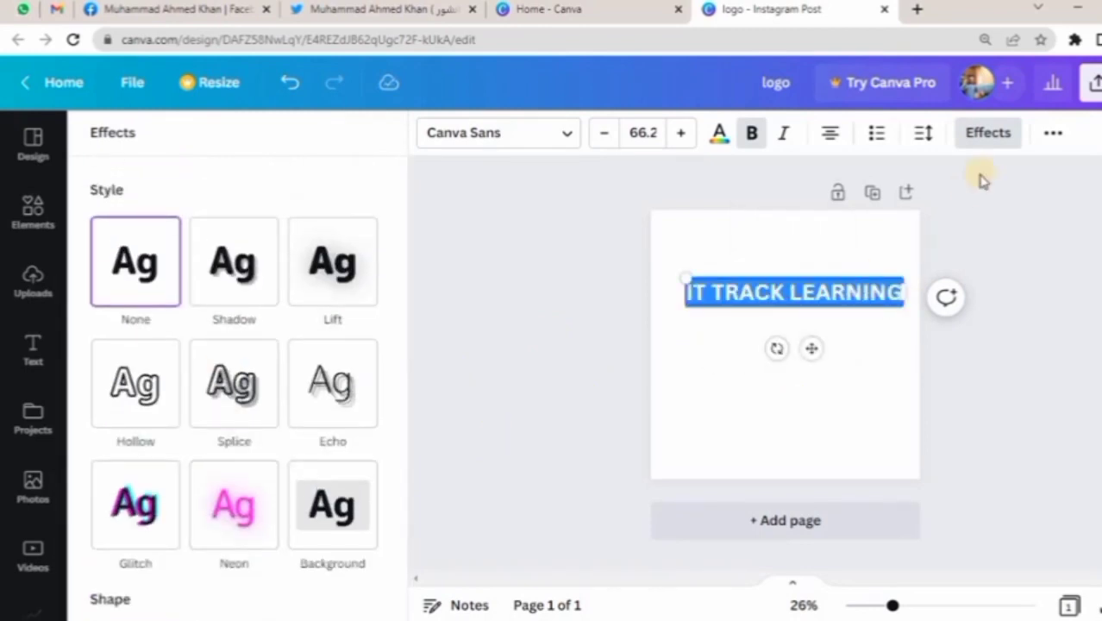
click(987, 132)
click(987, 132)
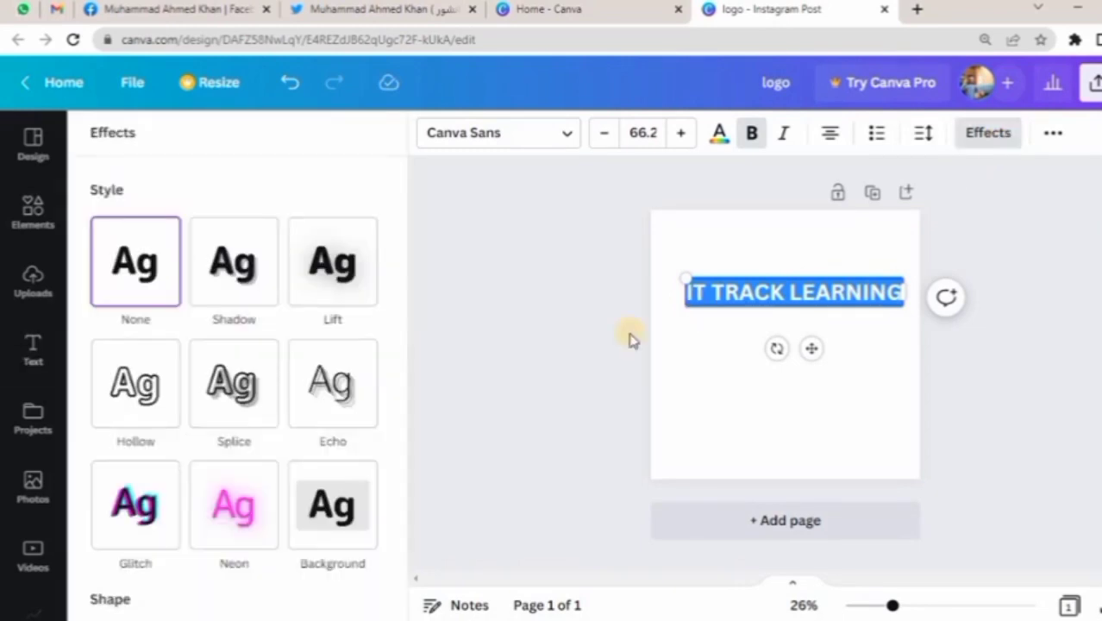